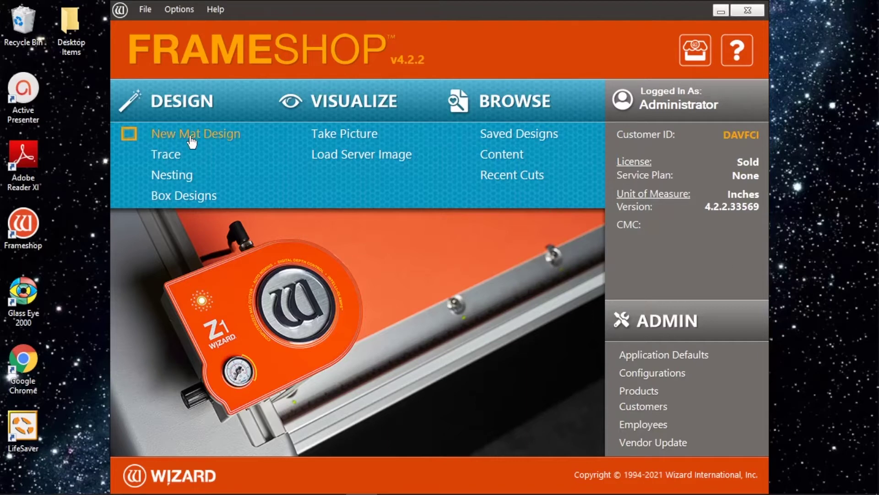
# Step: Choose New Mat Design under DESIGN on the home screen
pyautogui.click(220, 138)
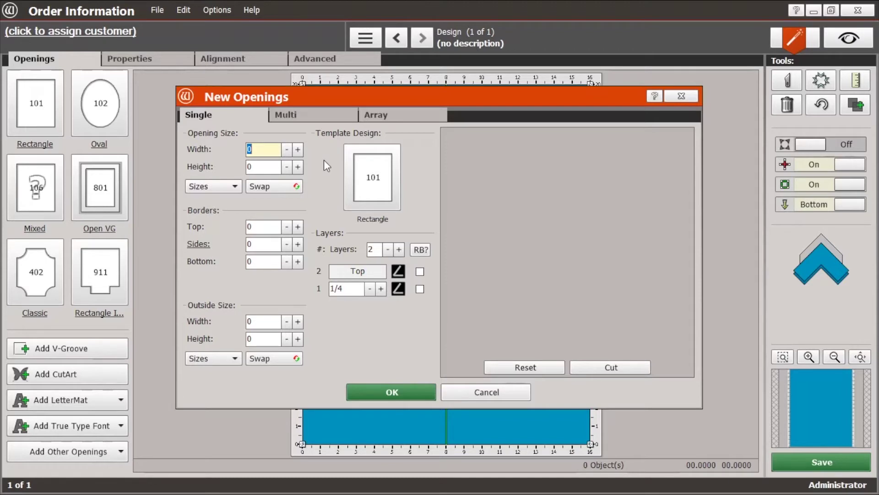
# Step: Set the opening width to 10.5 and height to 12.375 in New Openings
pyautogui.write('10.5')
pyautogui.press('Tab')
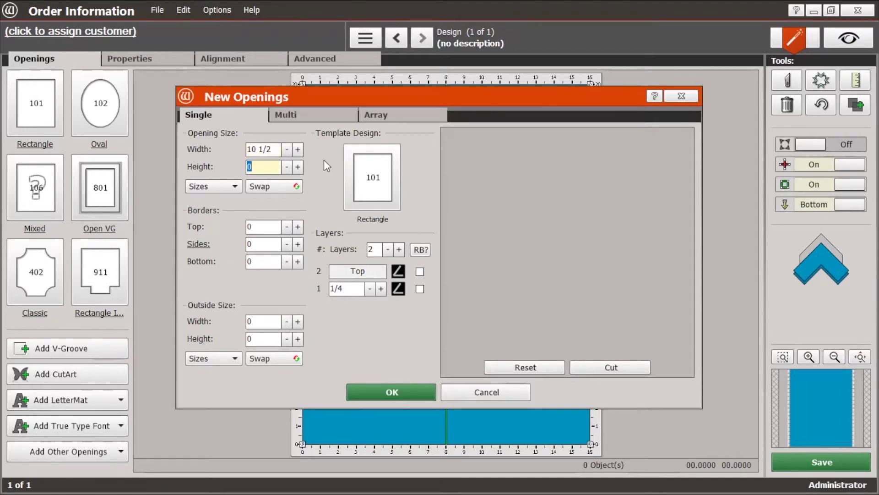
pyautogui.write('12.375')
pyautogui.press('Tab')
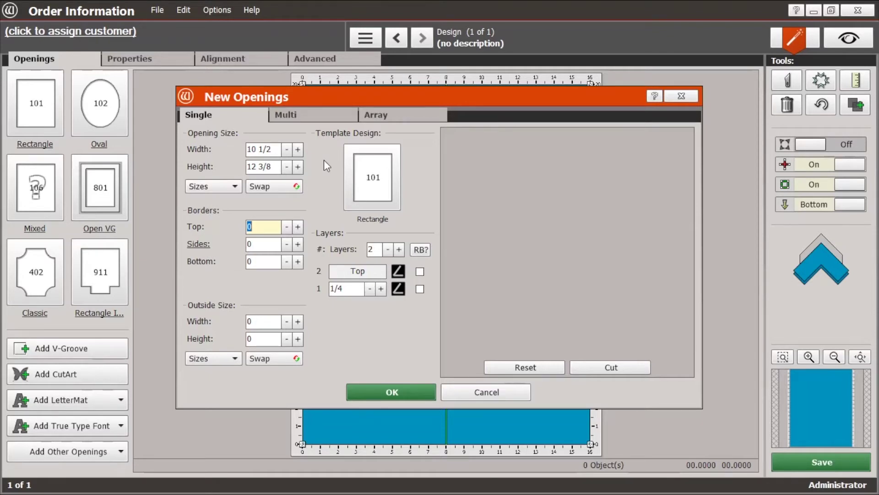
# Step: Enter a top border of 3 so sides and bottom also fill with 3
pyautogui.write('3')
pyautogui.press('Tab')
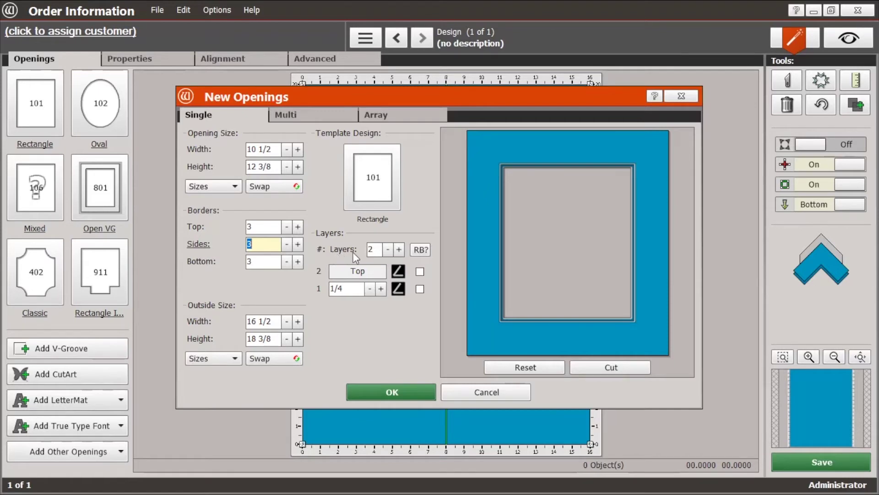
# Step: Adjust the layer 1 reveal with its + and − buttons, settling at 3/16
pyautogui.click(348, 289)
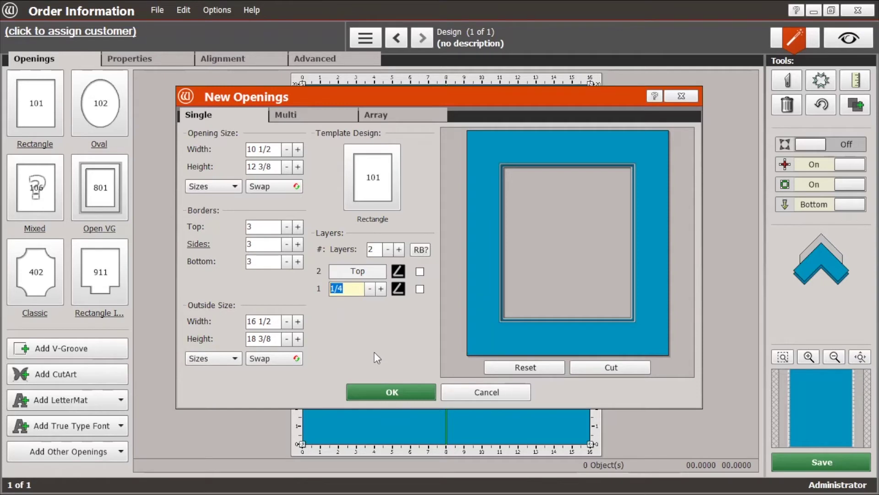
pyautogui.write('3/16')
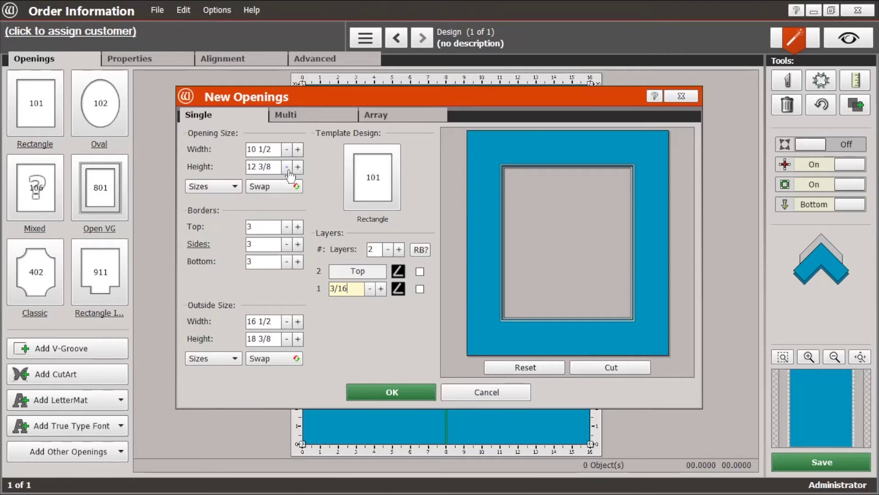
pyautogui.click(381, 289)
pyautogui.click(381, 289)
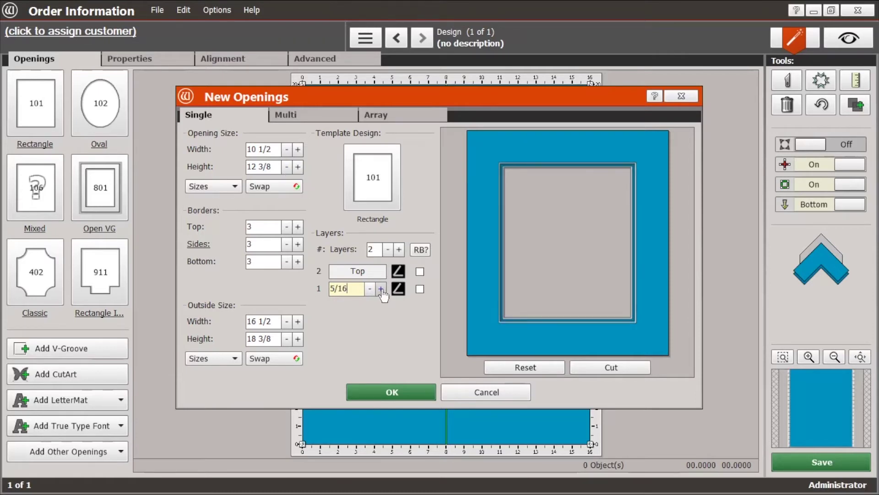
pyautogui.click(381, 289)
pyautogui.click(381, 289)
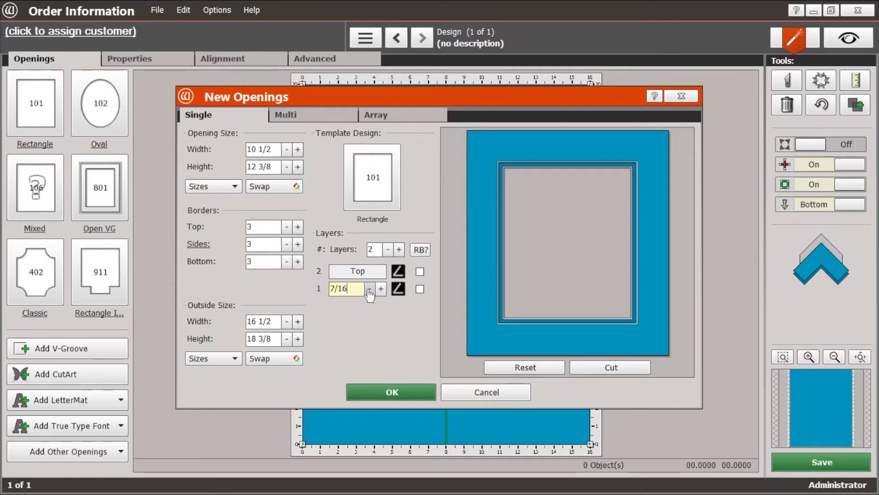
pyautogui.click(370, 289)
pyautogui.click(370, 289)
pyautogui.click(370, 289)
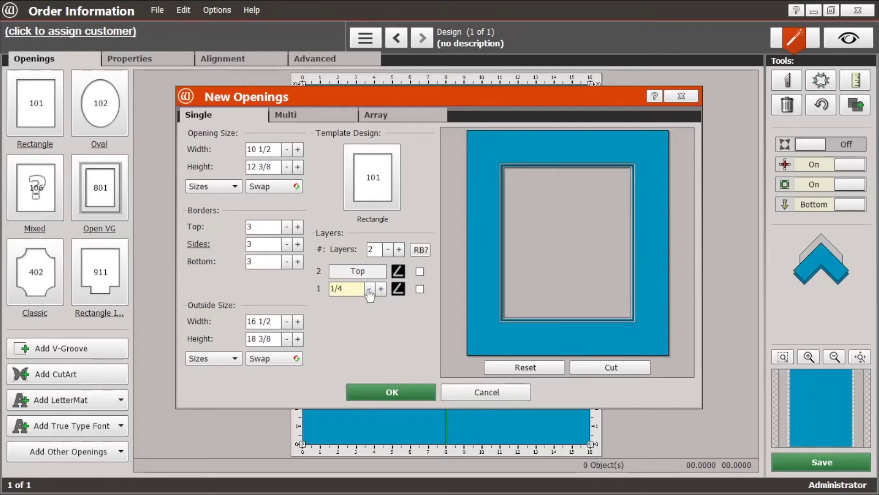
pyautogui.click(370, 289)
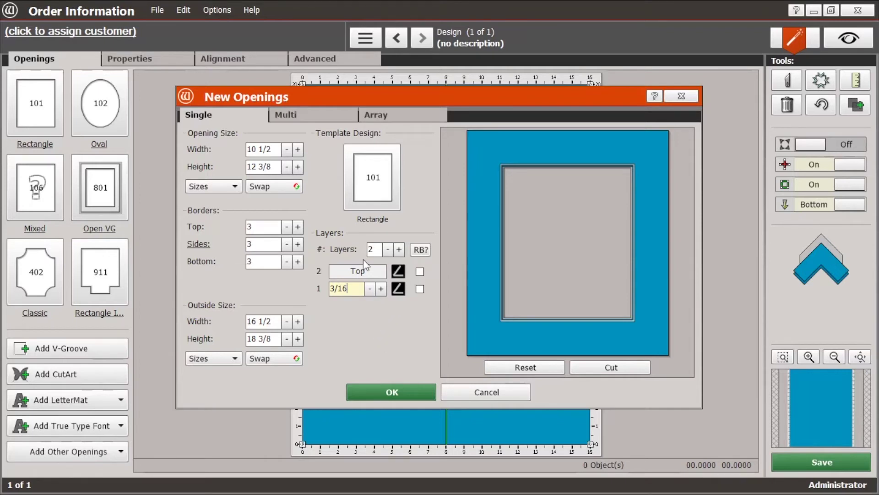
# Step: Add a third layer, widen layer 1's reveal to 3/8, and reverse-bevel the top layer
pyautogui.click(398, 250)
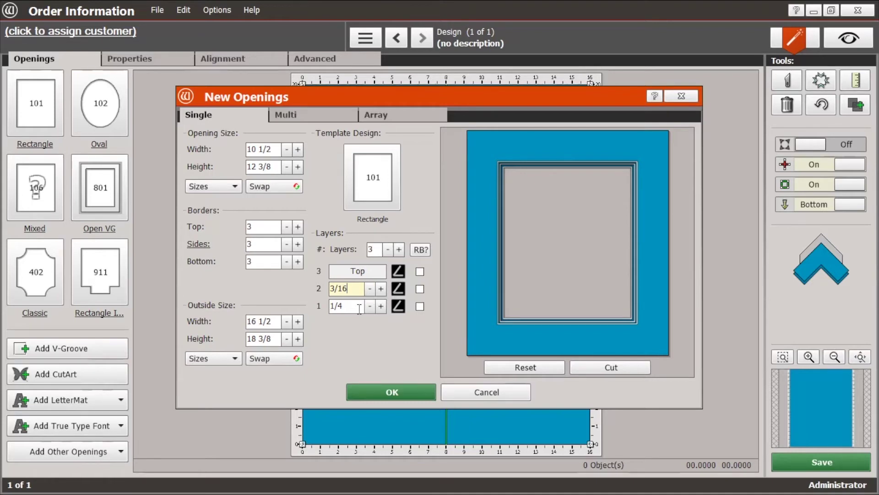
pyautogui.click(381, 306)
pyautogui.click(381, 306)
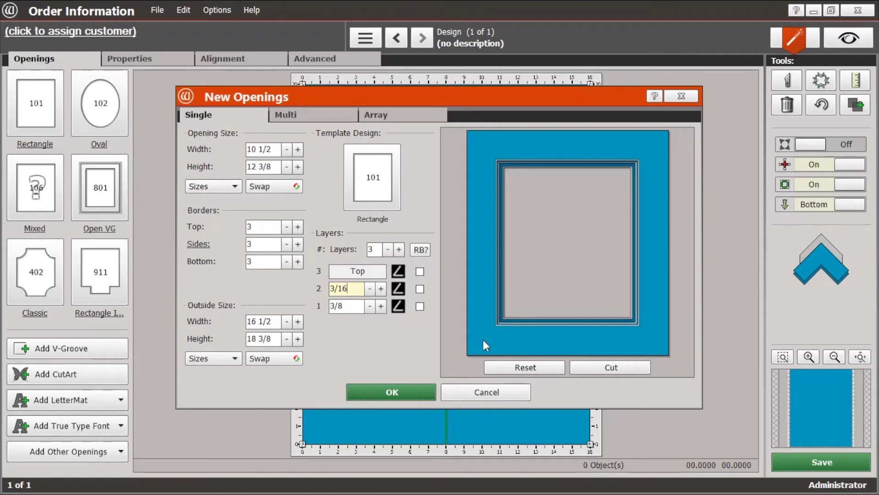
pyautogui.click(420, 272)
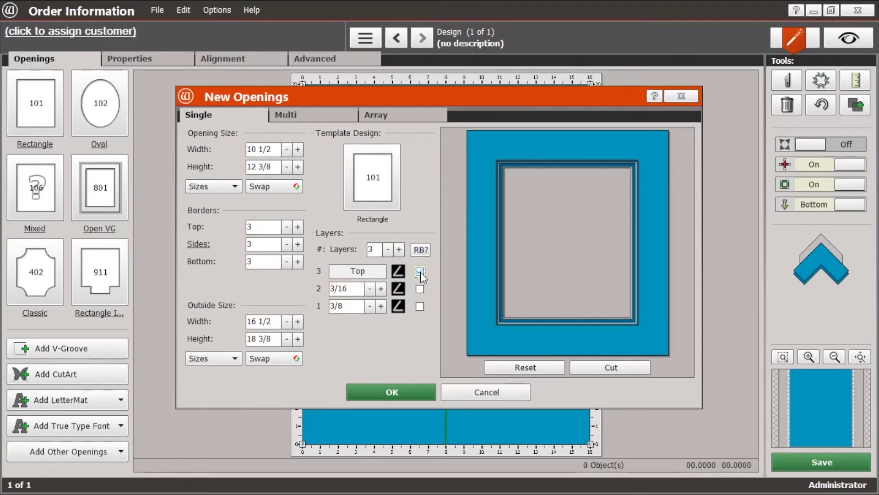
# Step: Toggle reverse bevels on layers 1–3 and the RB? button, leaving all cleared
pyautogui.click(419, 288)
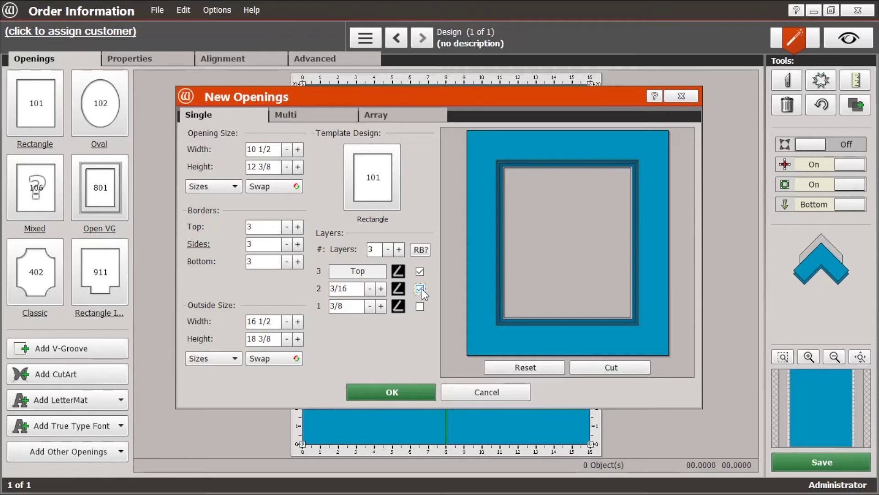
pyautogui.click(420, 307)
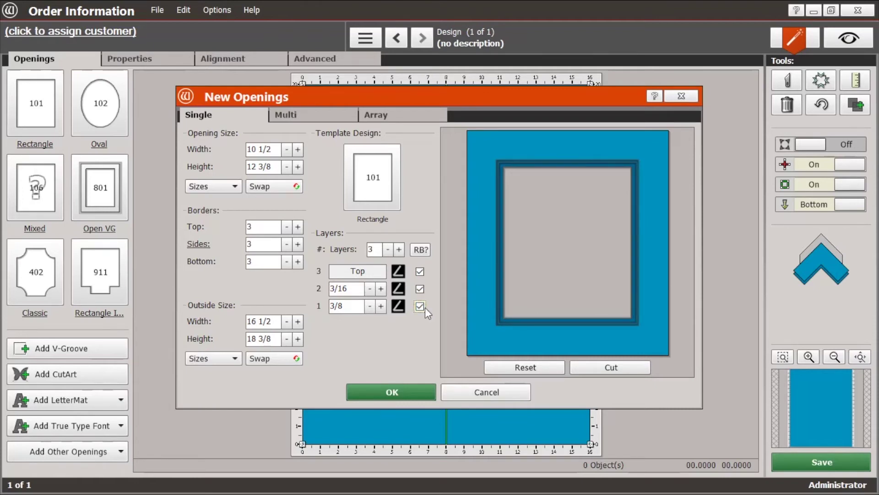
pyautogui.click(419, 306)
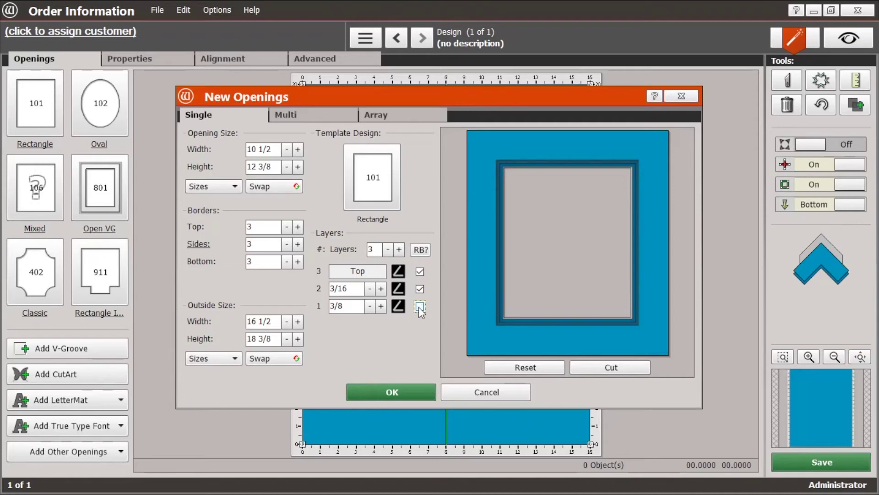
pyautogui.click(420, 289)
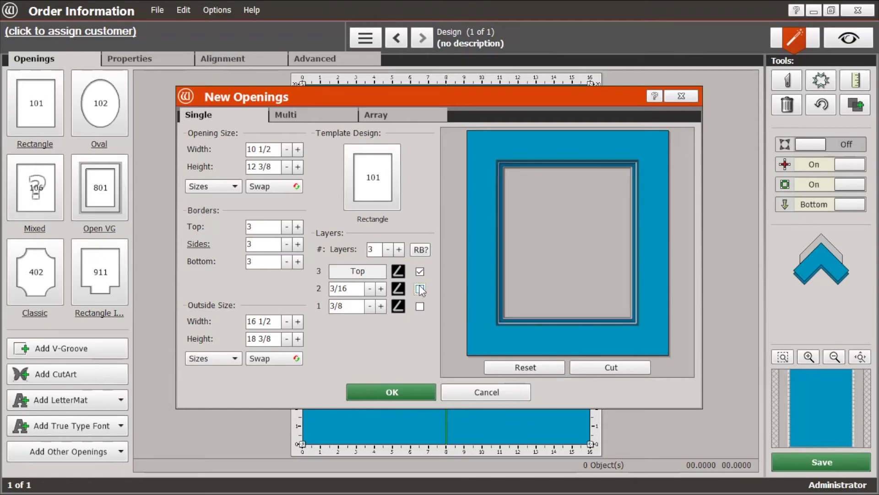
pyautogui.click(420, 271)
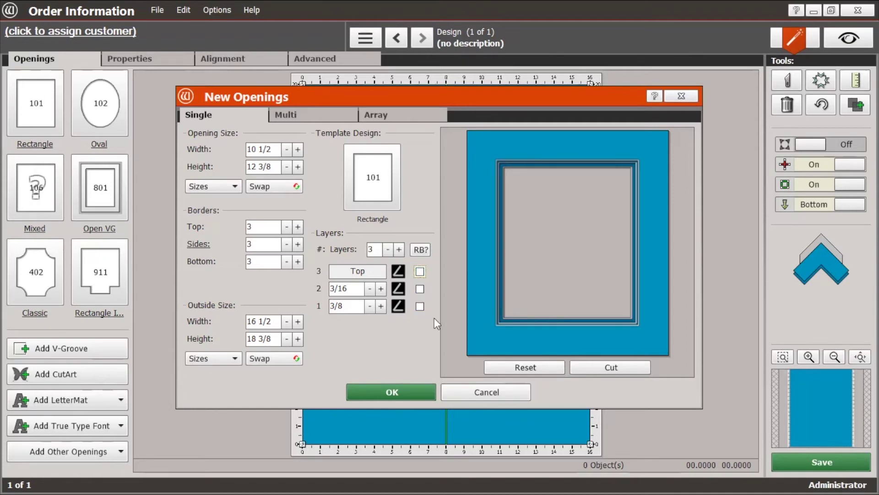
pyautogui.click(424, 254)
pyautogui.click(423, 253)
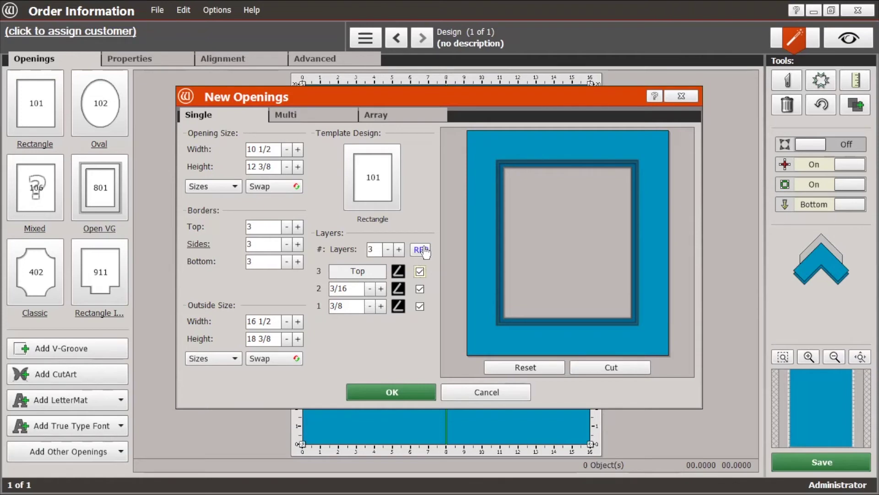
pyautogui.click(423, 252)
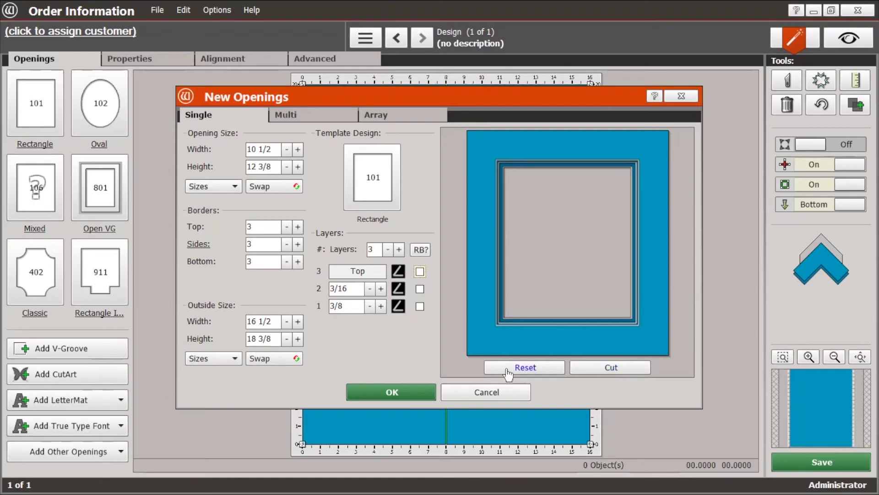
# Step: Place the three-layer opening, select the whole mat, and send it to Cut Preview
pyautogui.click(385, 392)
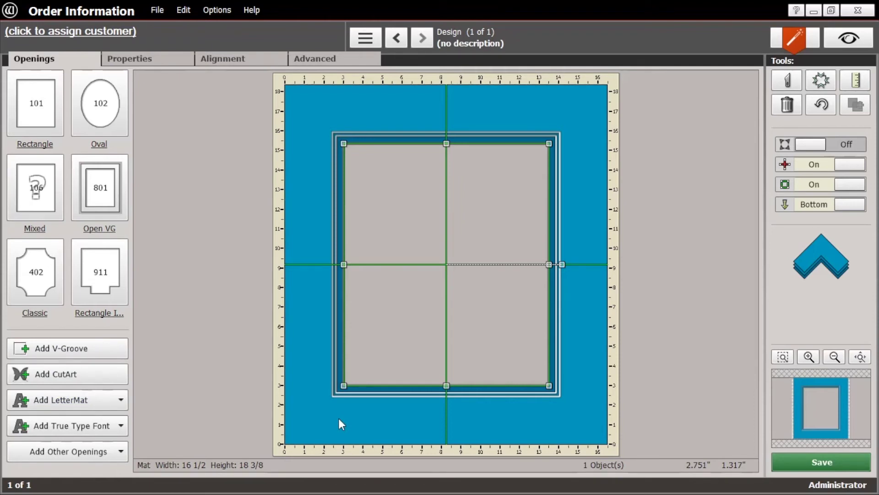
pyautogui.click(305, 193)
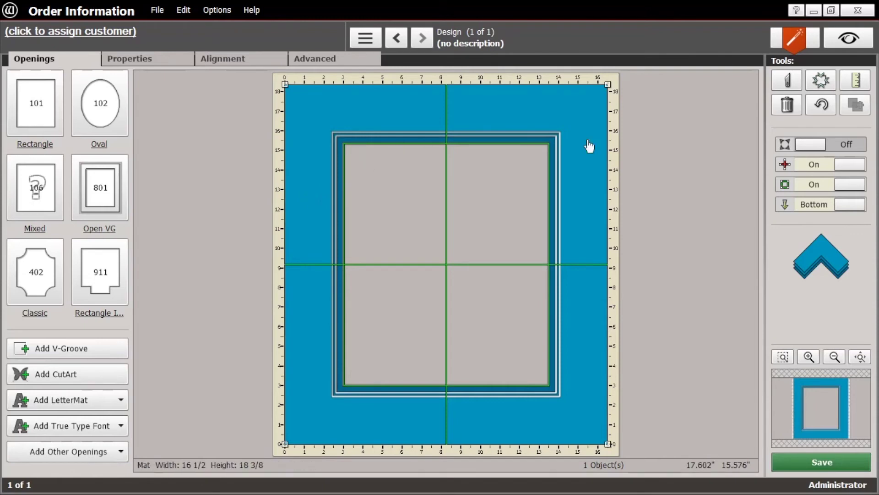
pyautogui.click(797, 81)
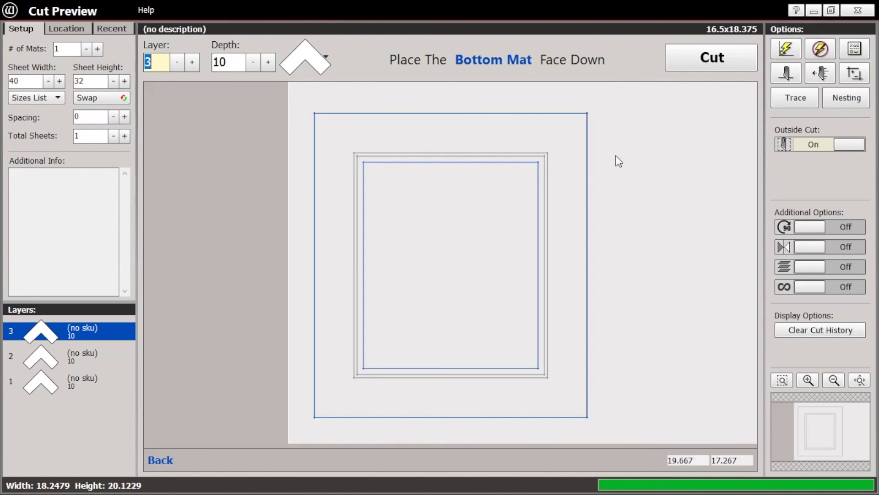
# Step: Review the mat layers in Cut Preview, then close it to return to the design
pyautogui.click(859, 12)
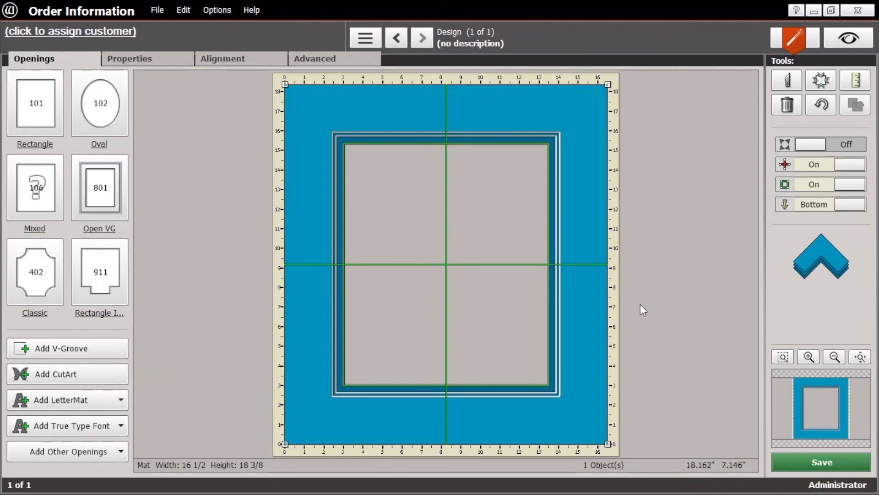
# Step: Close the Order Information window, choosing No to discard unsaved changes
pyautogui.click(857, 14)
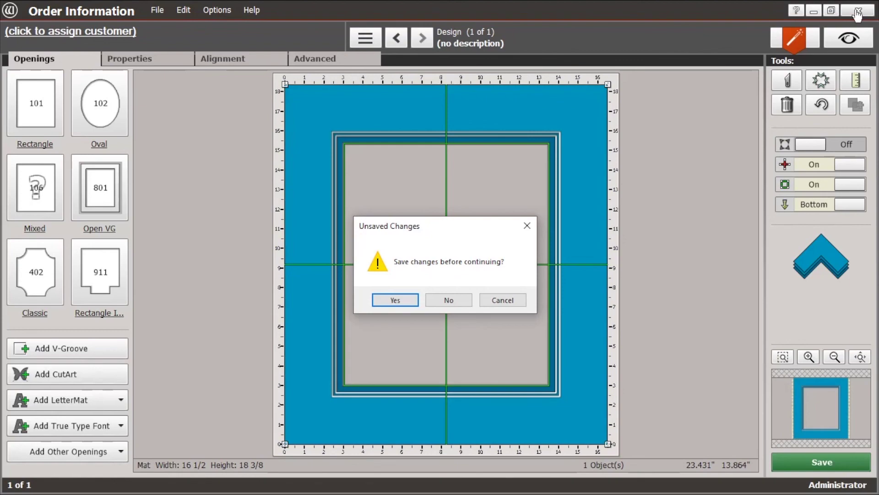
pyautogui.click(444, 302)
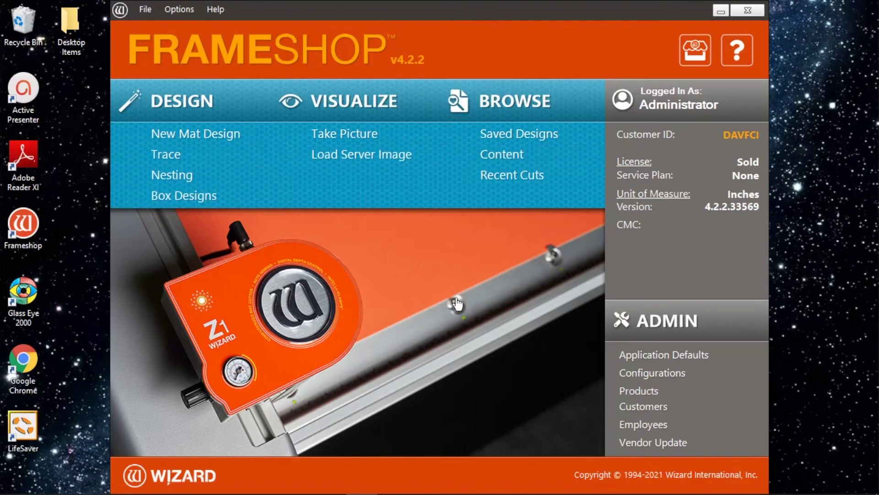